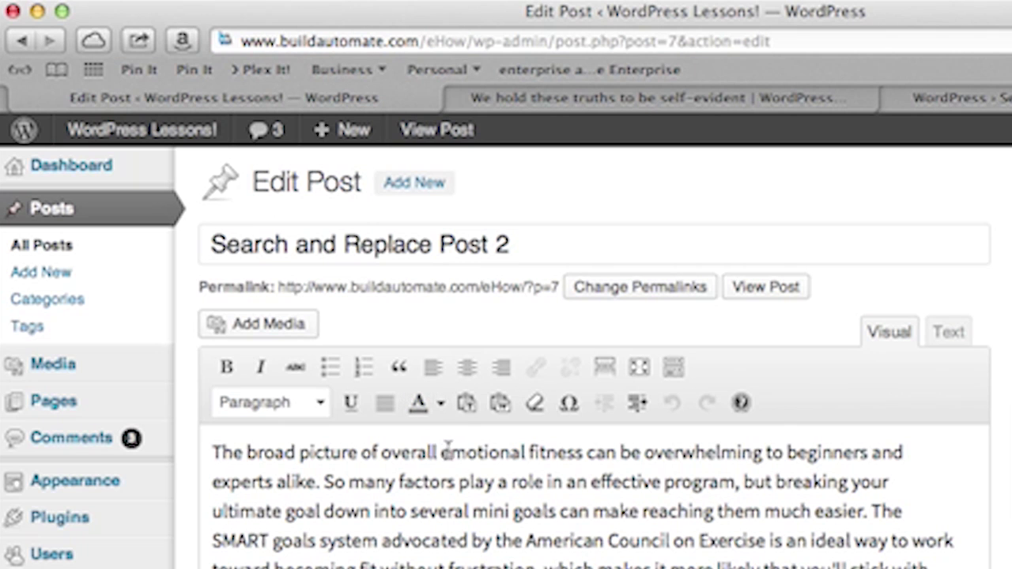
Leave the Search and Replace Post 2 editor for the All Posts list.
click(52, 247)
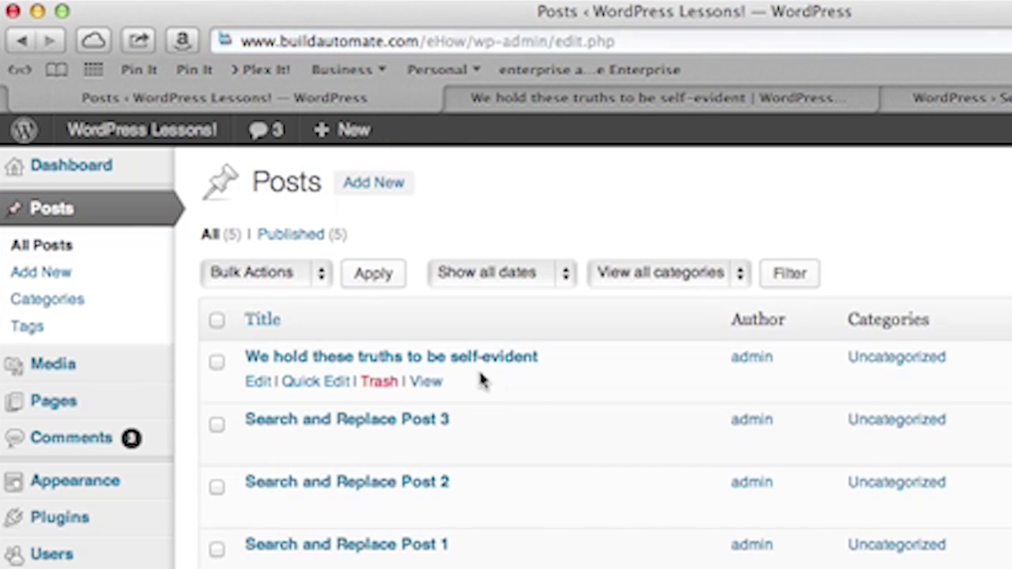
Locate the View link for the post 'We hold these truths to be self-evident'.
mouse_move(304, 455)
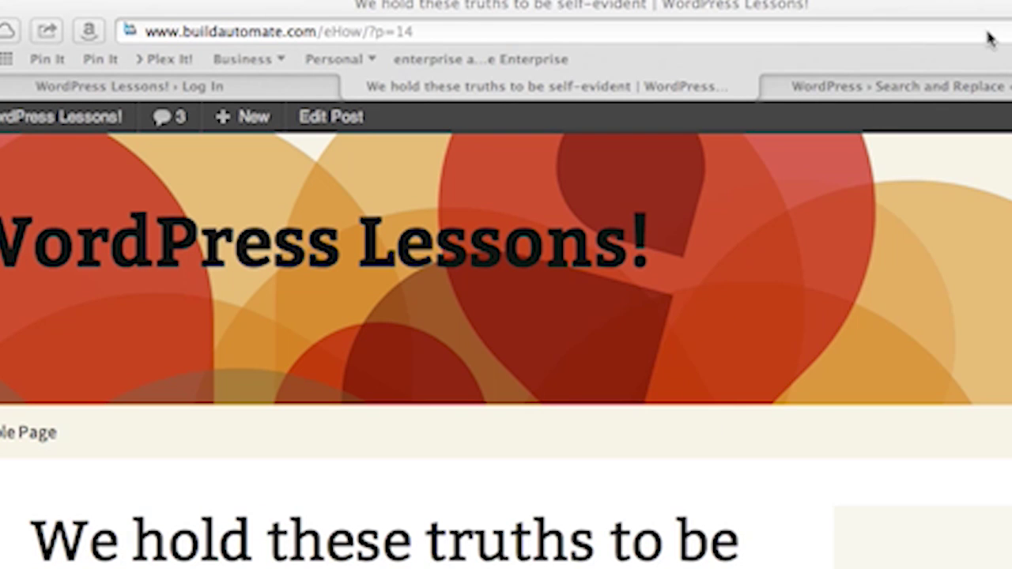
Switch to the WordPress.org Search and Replace plugin tab, then start entering the wp-login address.
click(935, 93)
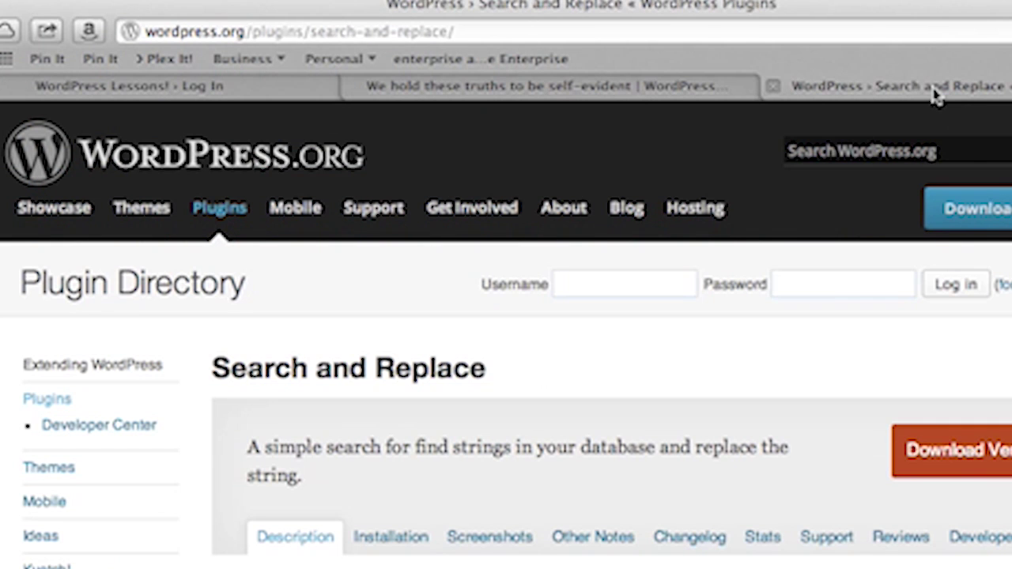
click(441, 30)
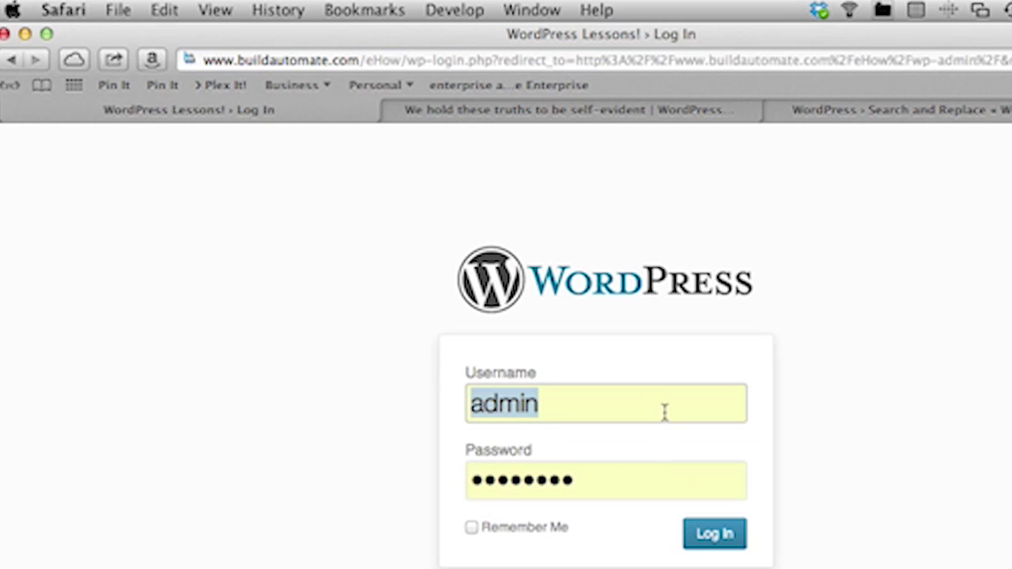
Log in with the admin username and password to reach the WordPress Lessons! Dashboard.
click(664, 412)
click(639, 483)
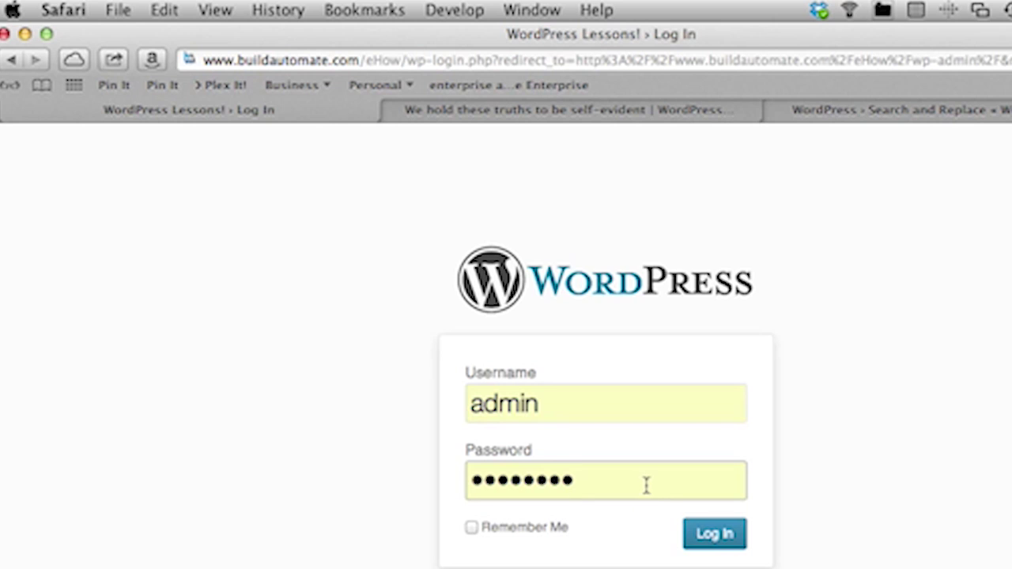
click(715, 536)
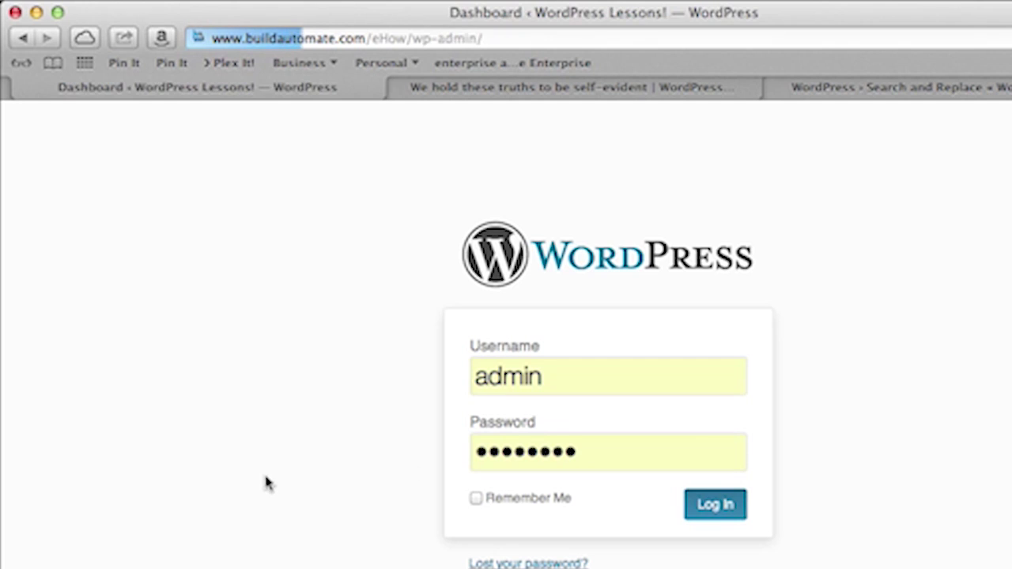
scroll(266, 482, down, 1)
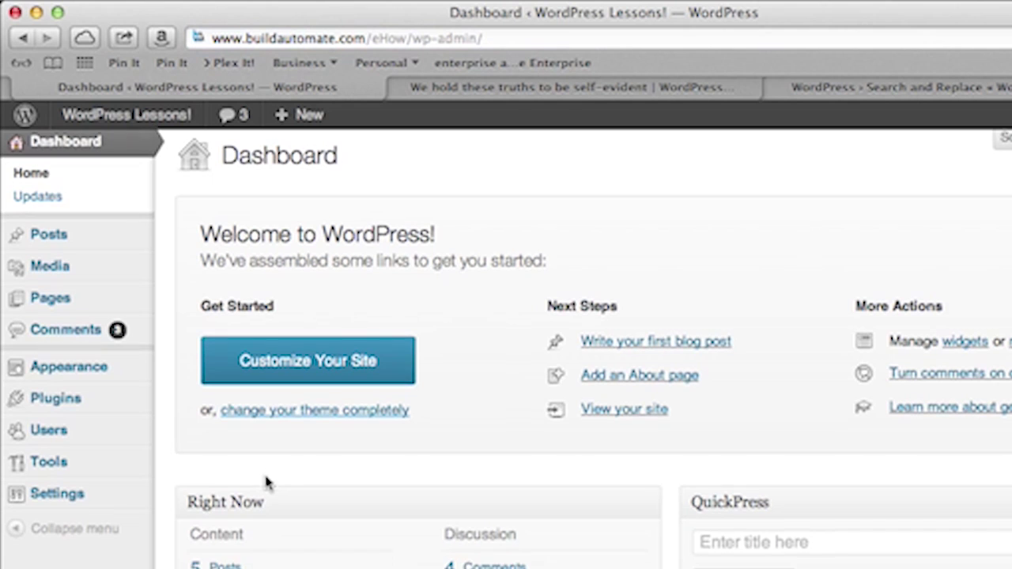
Search Plugins > Add New for 'Search and Replace', with version 2.6.5 heading the 60 results.
mouse_move(55, 398)
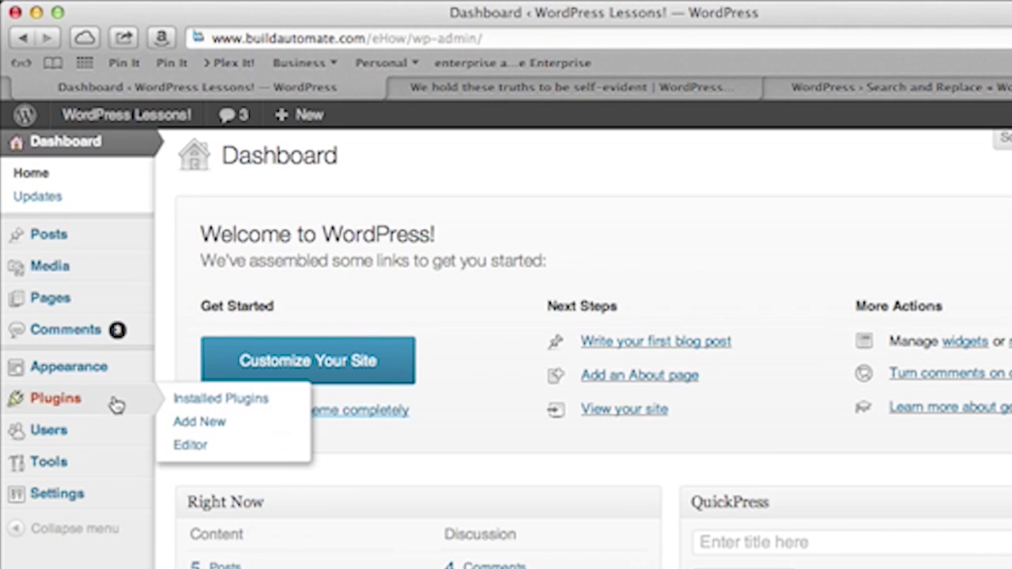
click(183, 423)
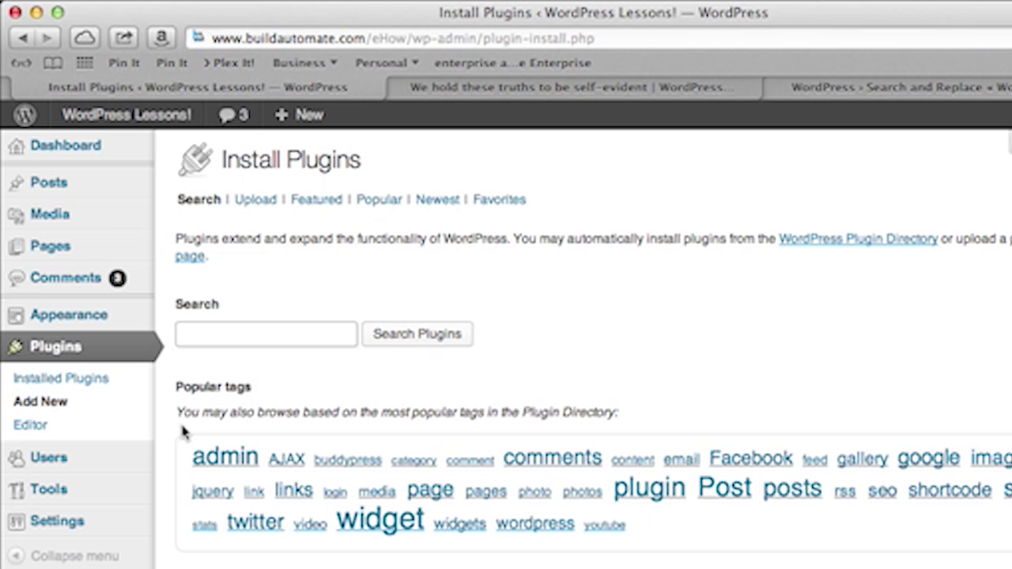
click(243, 339)
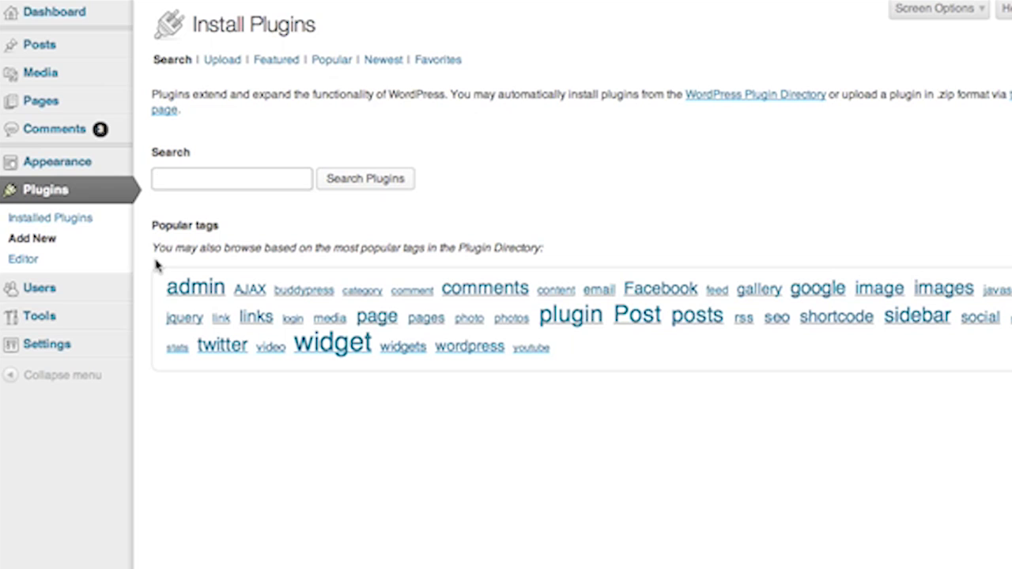
click(211, 183)
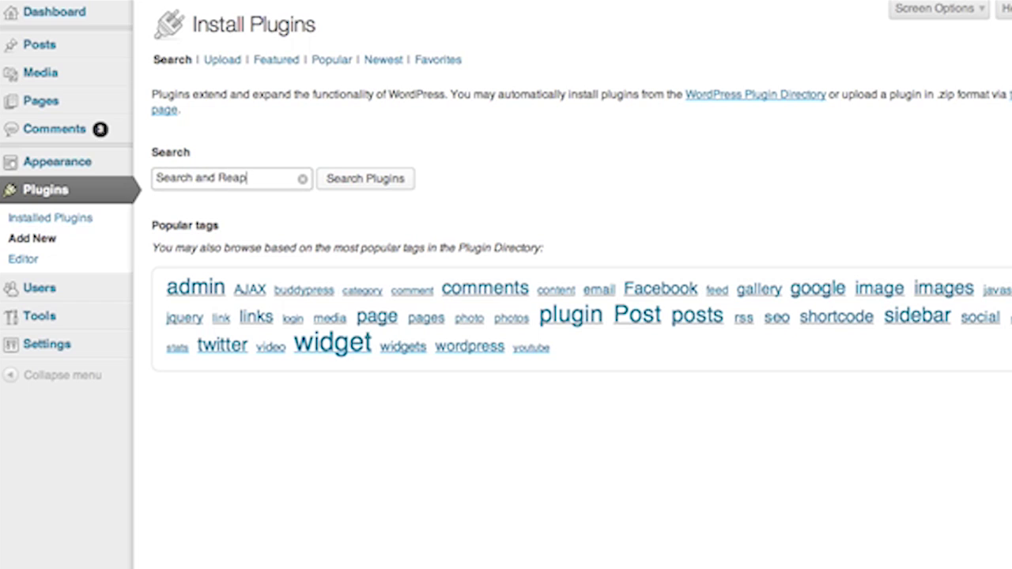
text(Search and Replace)
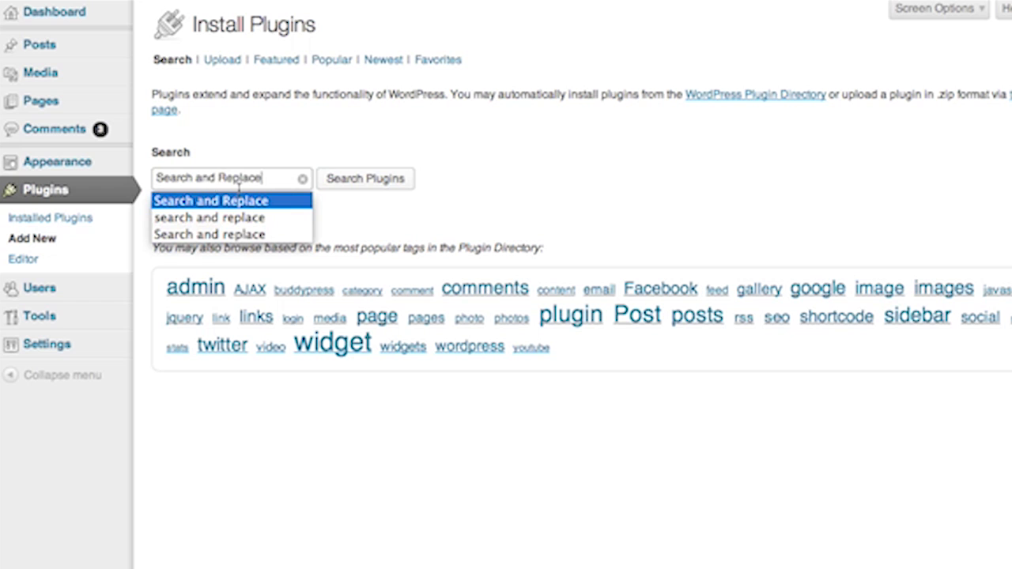
click(346, 175)
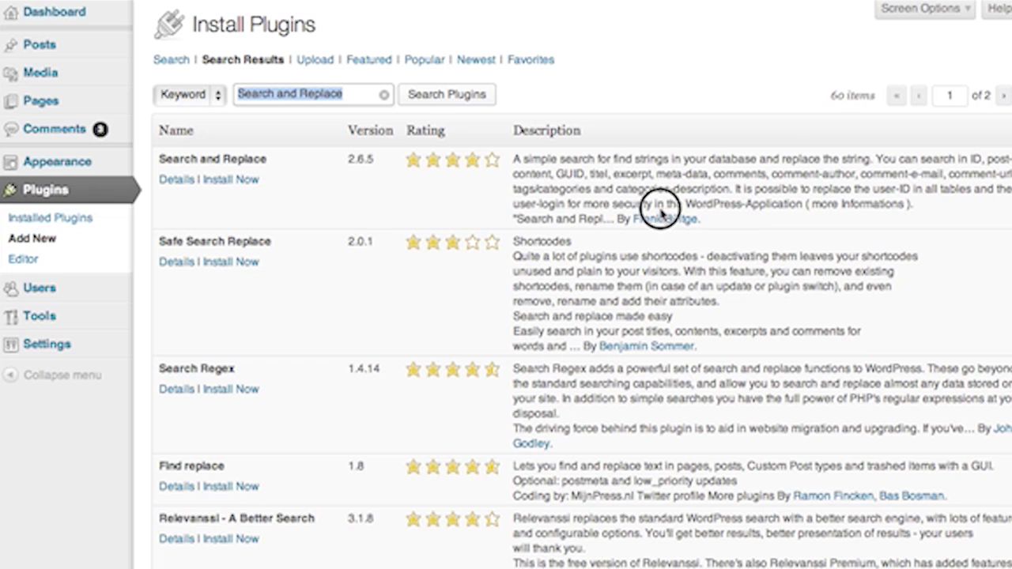
drag(622, 220, 700, 220)
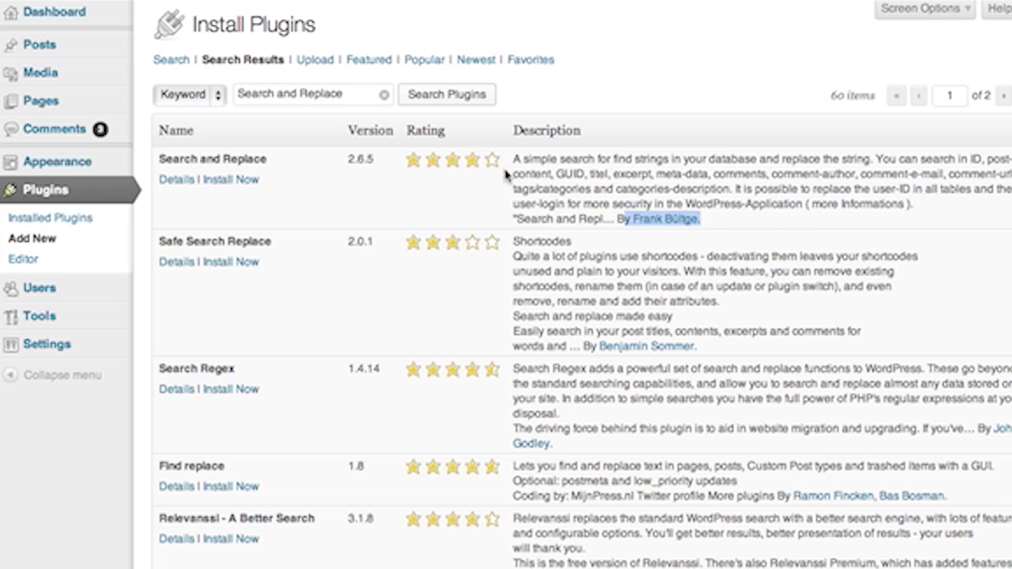
Install Search and Replace 2.6.5, confirm with OK, and activate the plugin.
click(215, 181)
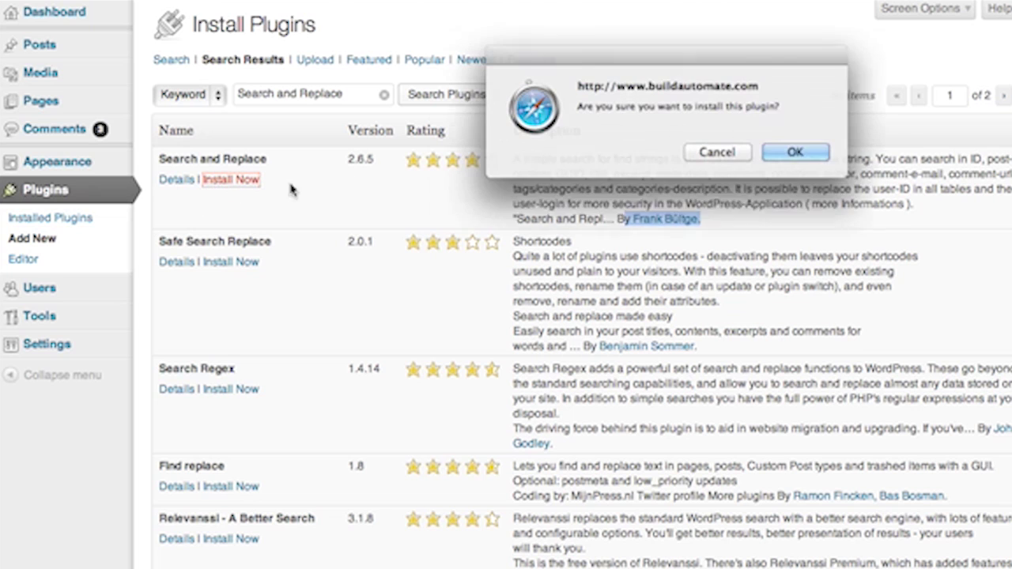
click(822, 155)
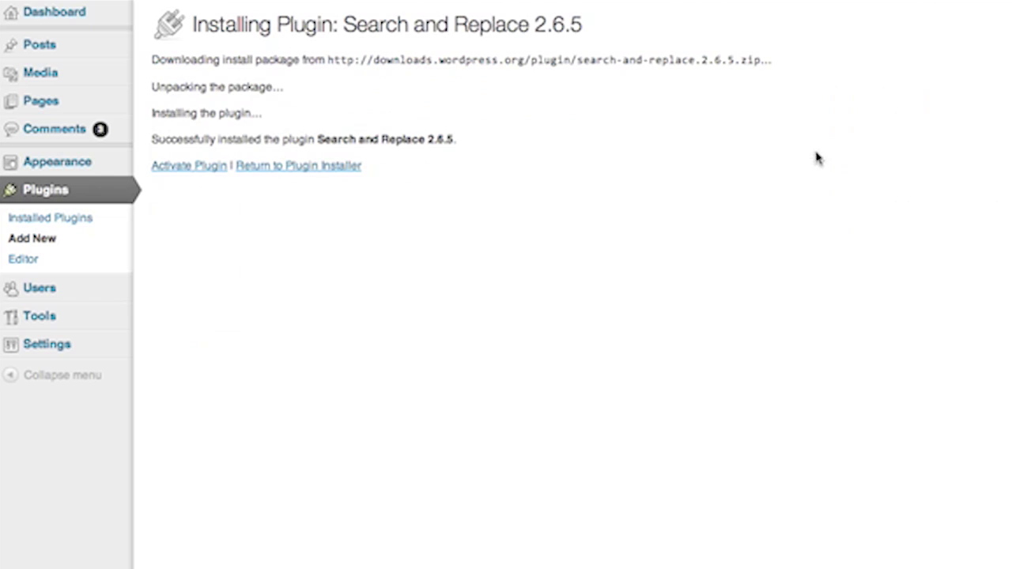
click(203, 168)
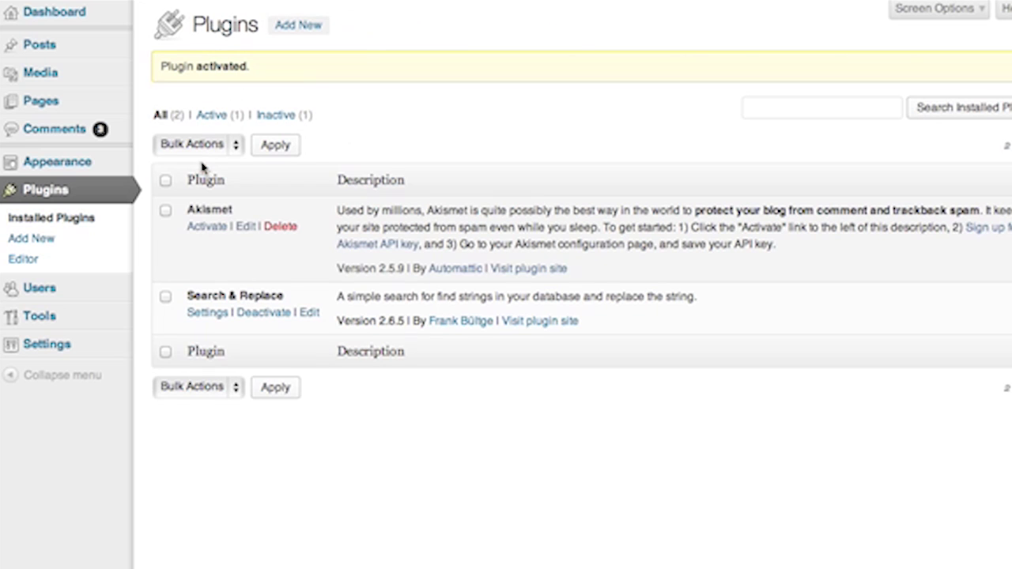
mouse_move(59, 327)
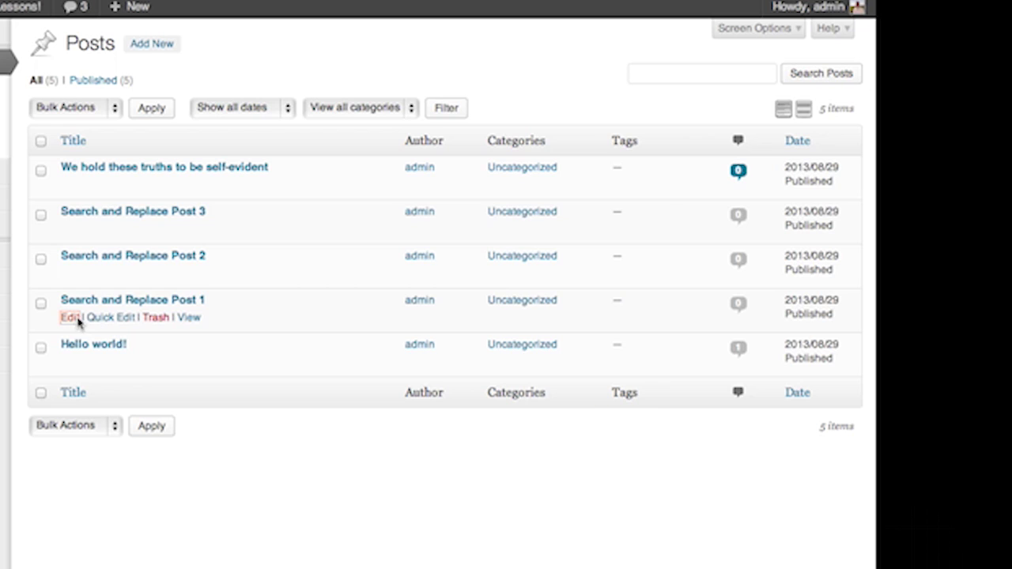
Open Search and Replace Post 1 and select the word 'physical' in its body text.
click(71, 318)
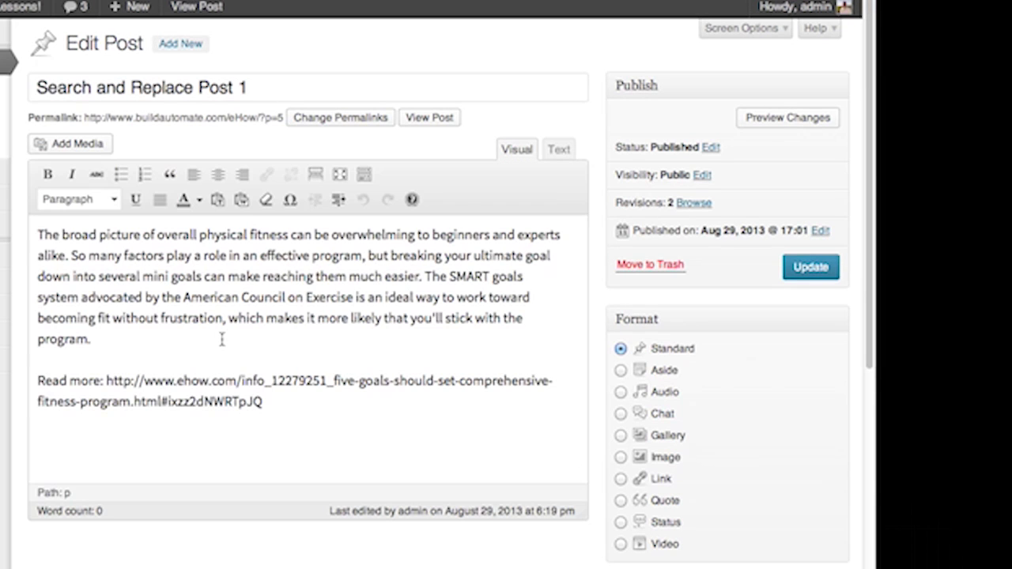
click(221, 339)
double_click(224, 236)
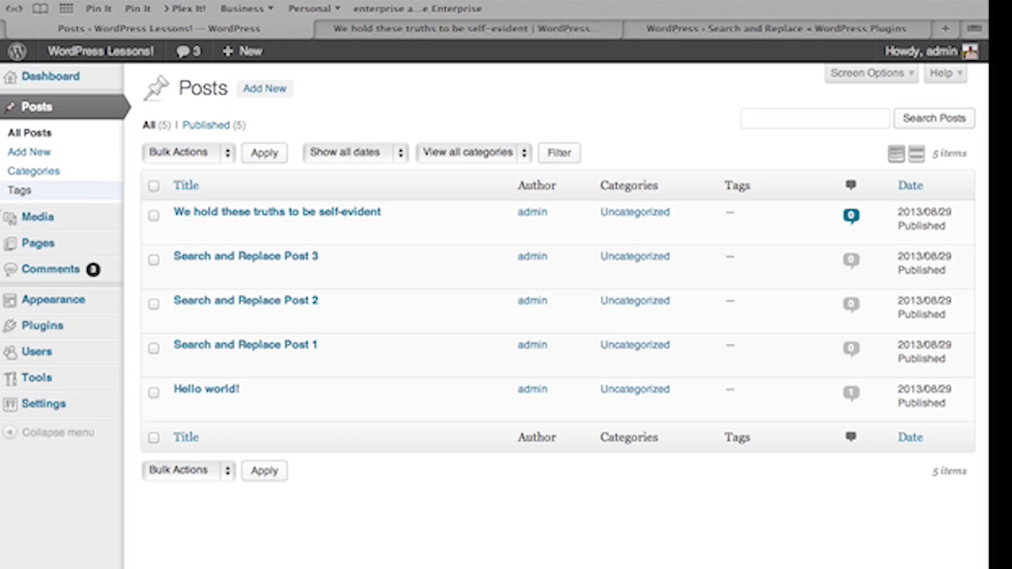
Open Tools > Search & Replace and scroll to the 'Search in' Content (post_content) option.
mouse_move(37, 381)
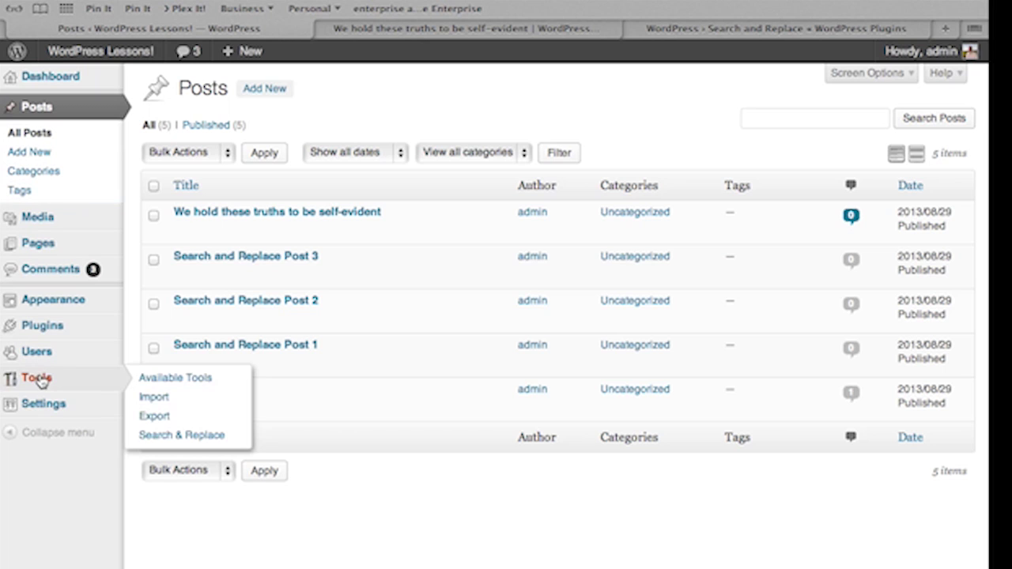
click(158, 437)
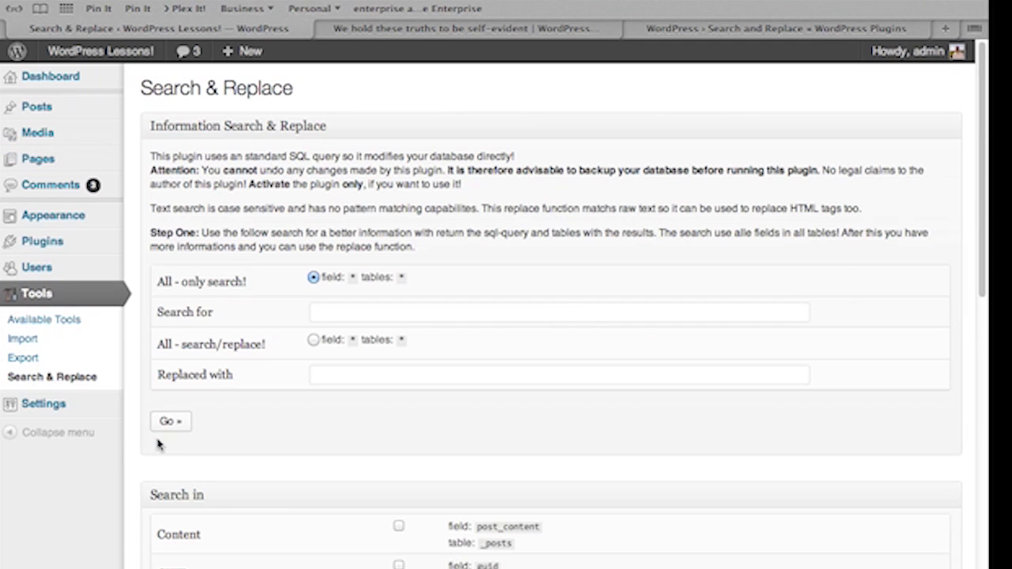
scroll(287, 436, down, 5)
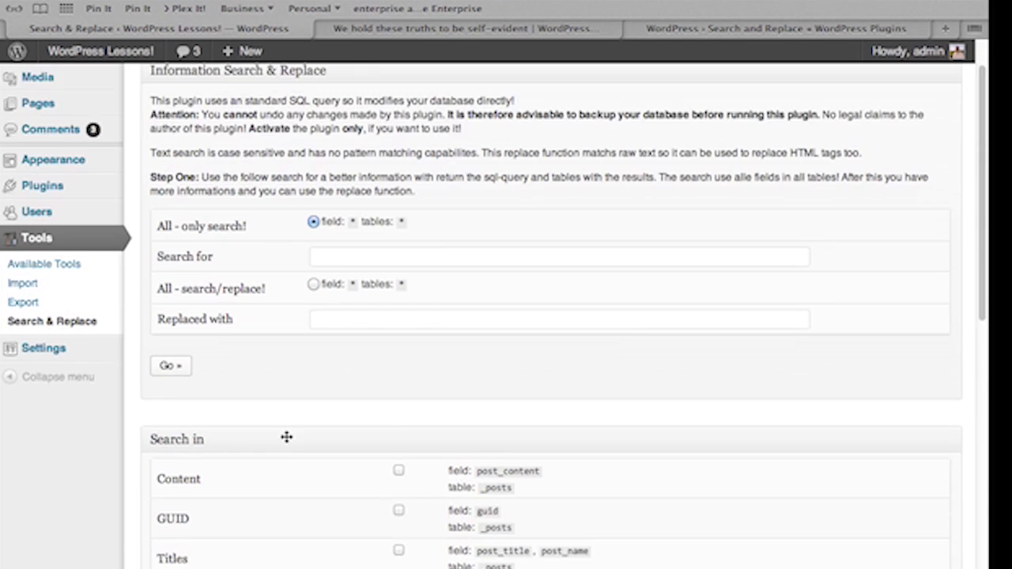
scroll(296, 448, down, 2)
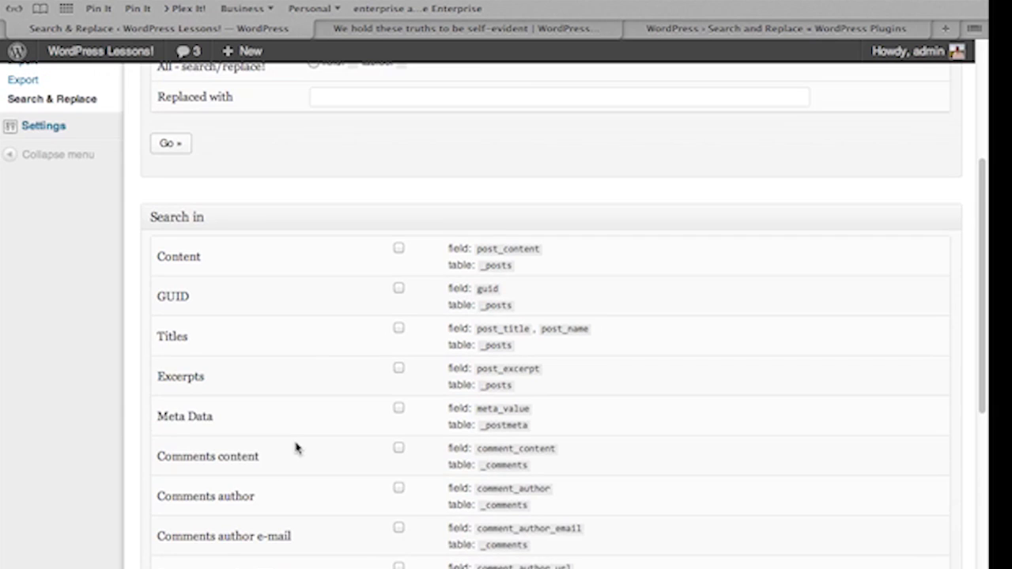
scroll(298, 448, down, 1)
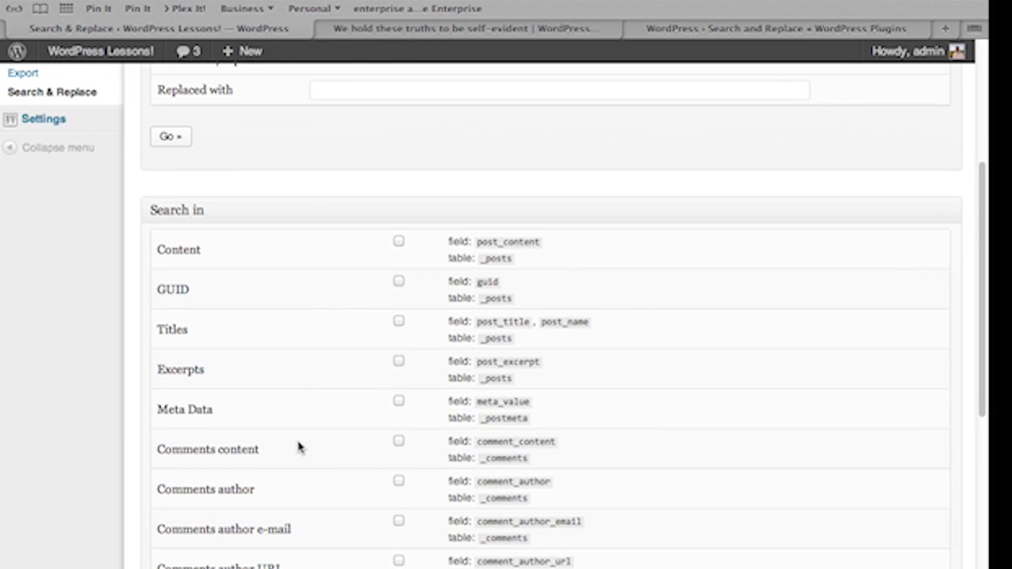
scroll(299, 447, down, 1)
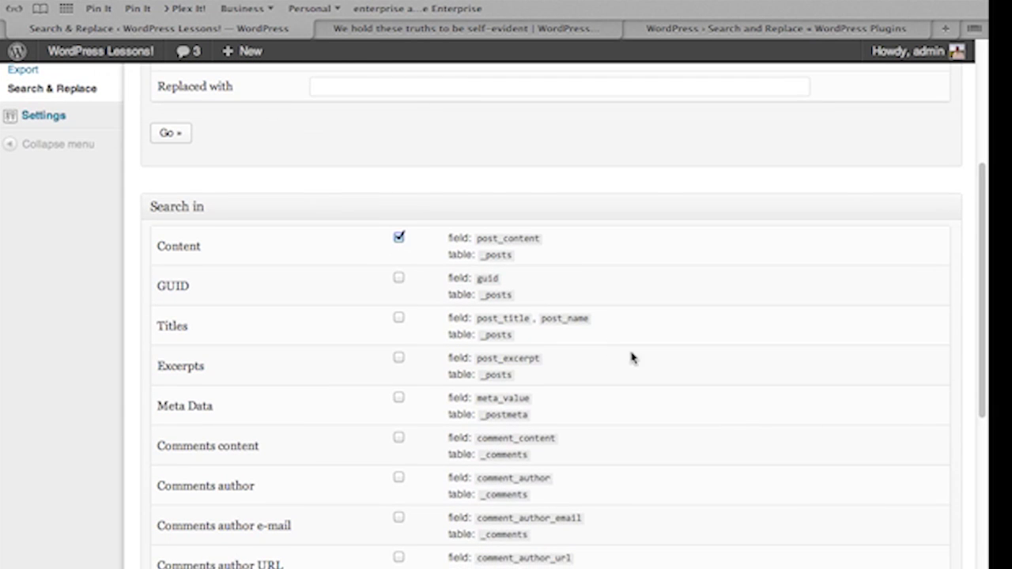
scroll(631, 358, down, 8)
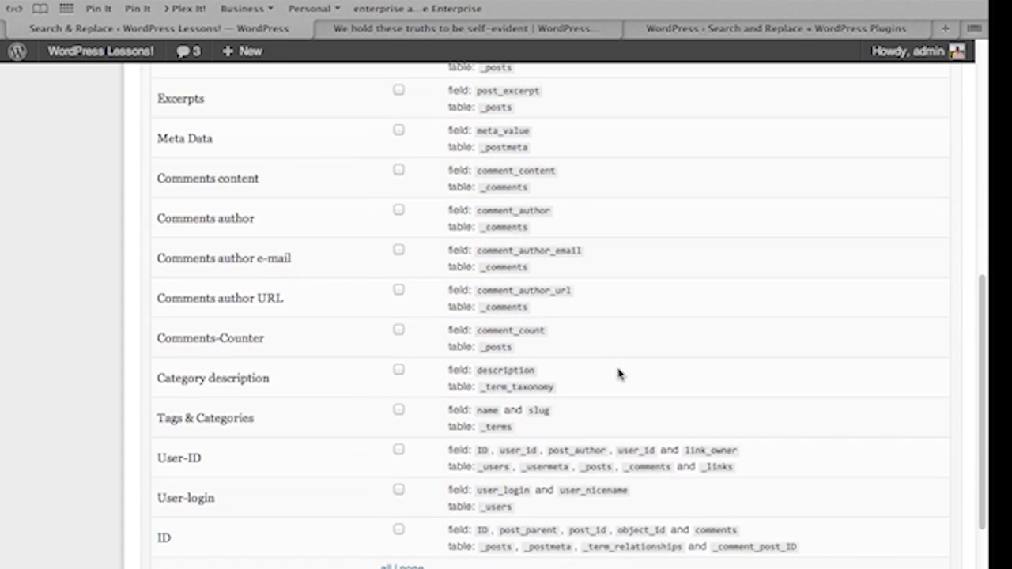
scroll(619, 373, down, 5)
Enter 'physical' as the search term and 'emotional' as the replacement, then run Go.
click(450, 465)
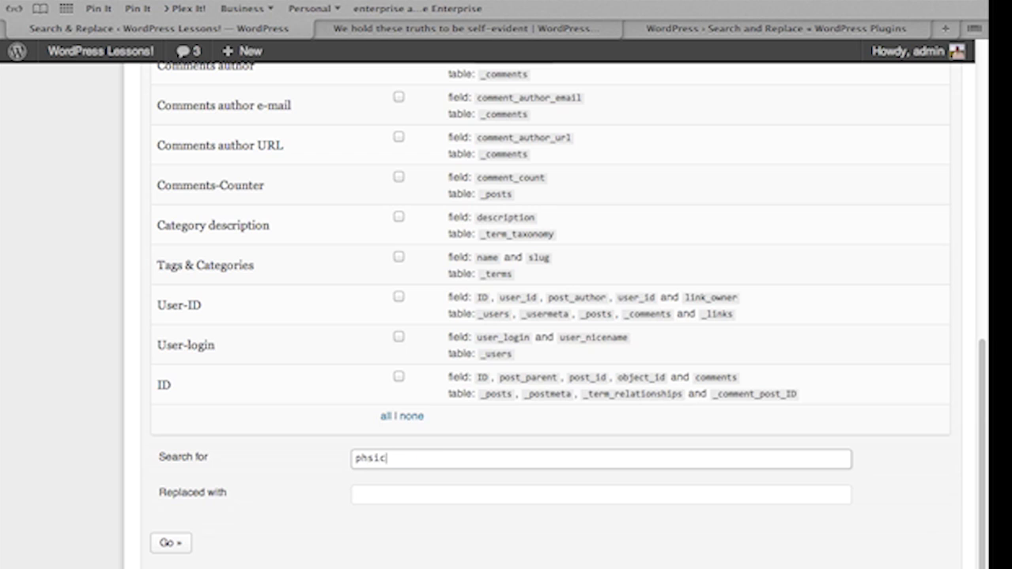
text(phy)
key(Tab)
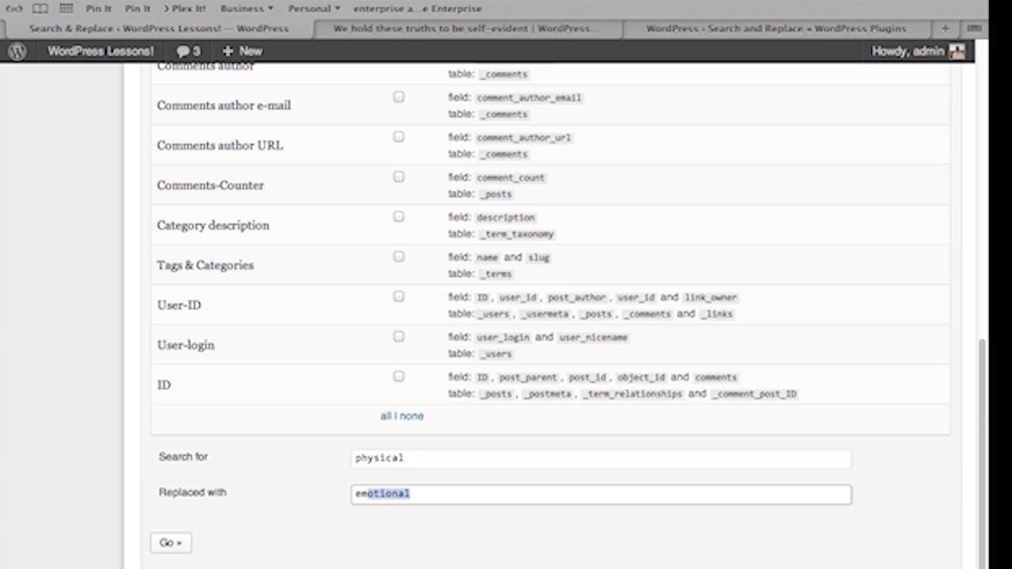
click(344, 561)
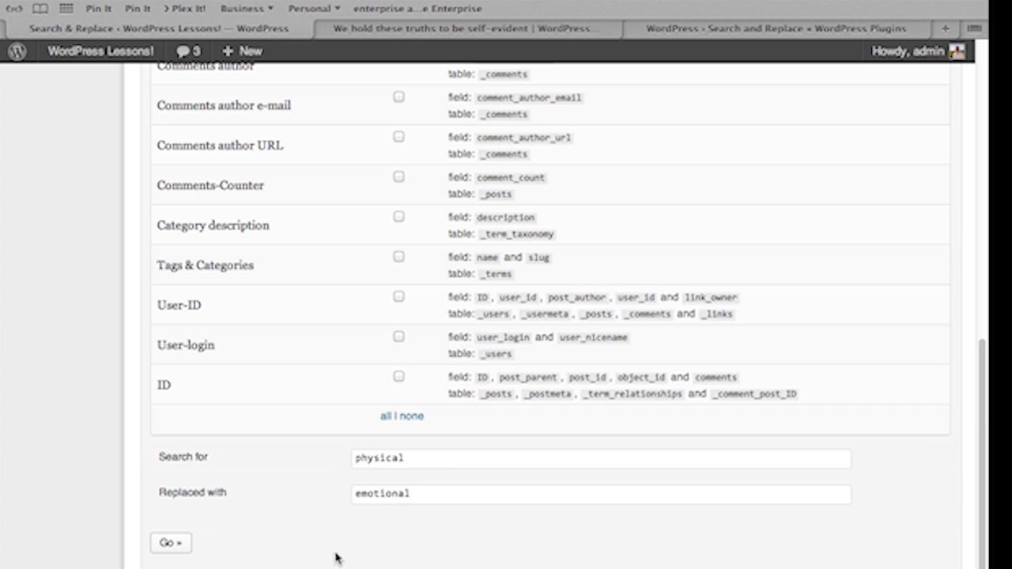
click(181, 547)
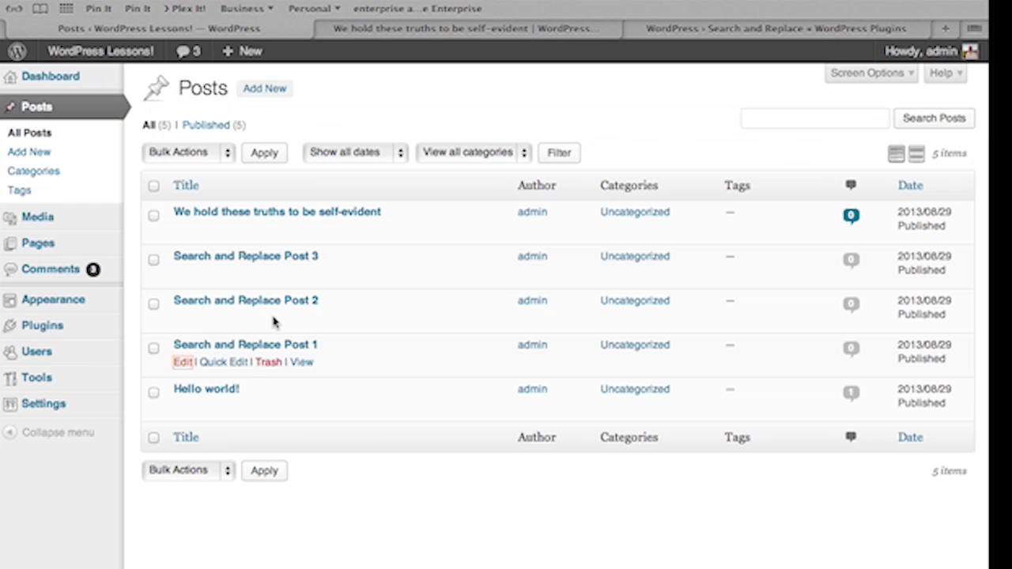
Check that Search and Replace Posts 1 and 2 now read 'emotional fitness' instead of 'physical'.
click(274, 332)
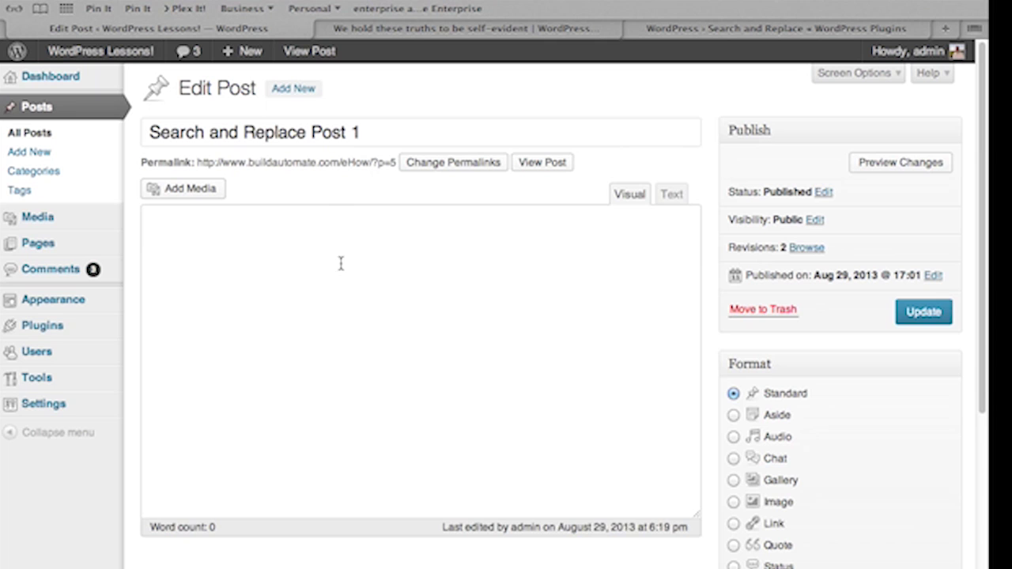
double_click(337, 279)
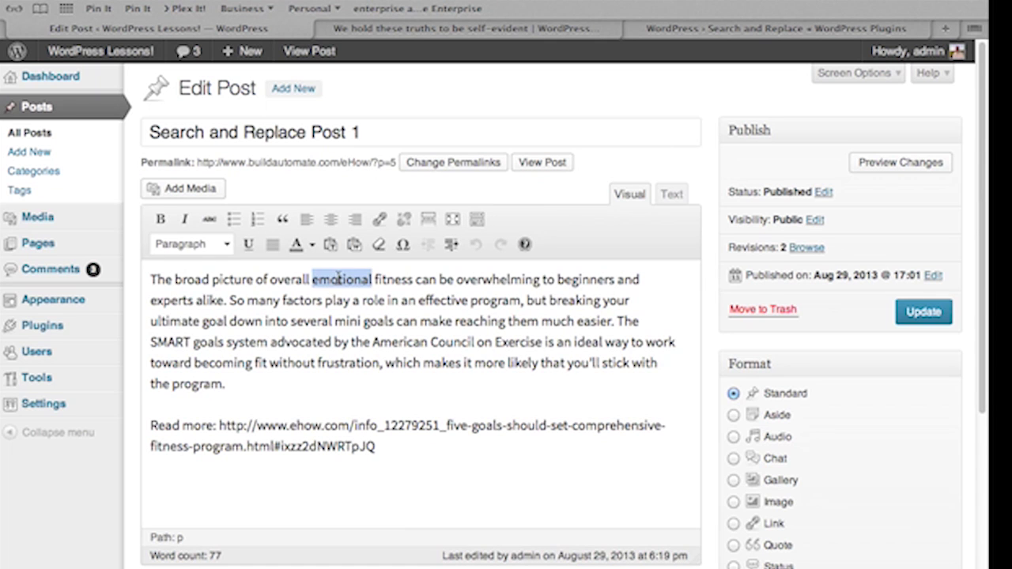
click(39, 132)
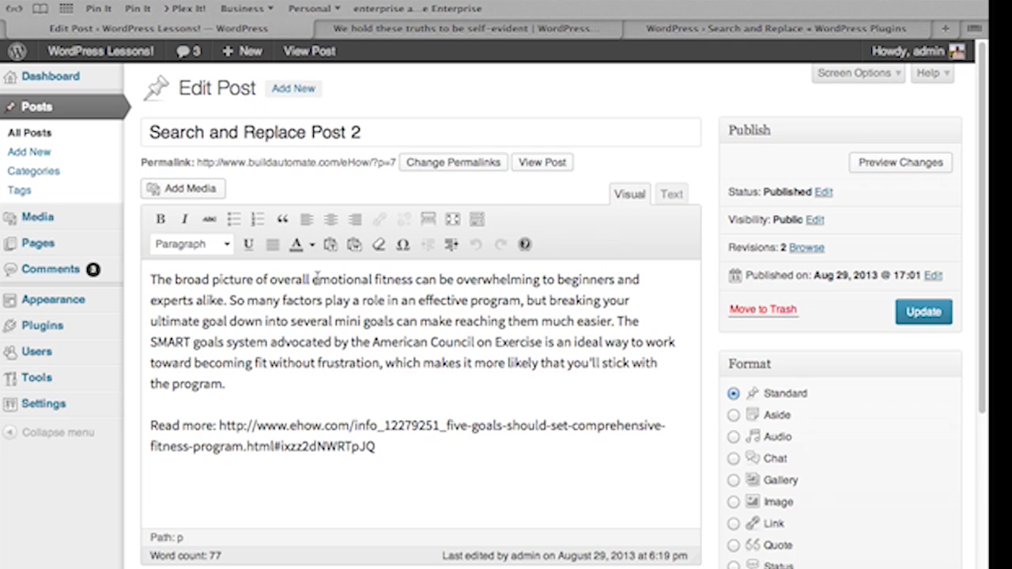
double_click(316, 278)
click(36, 135)
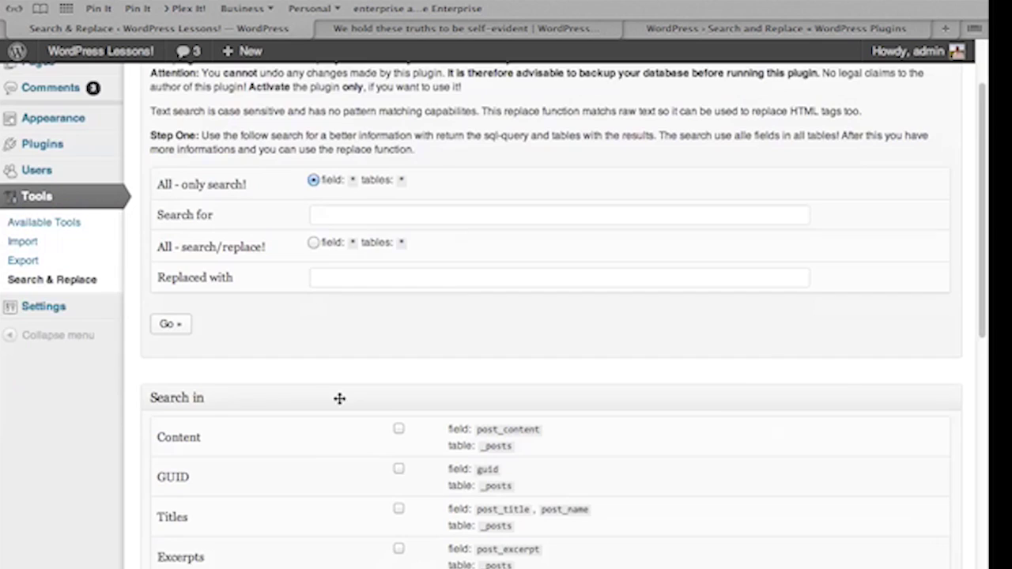
Bring the Search & Replace form into view and focus the empty Search for field for 'emotional'.
scroll(340, 398, down, 2)
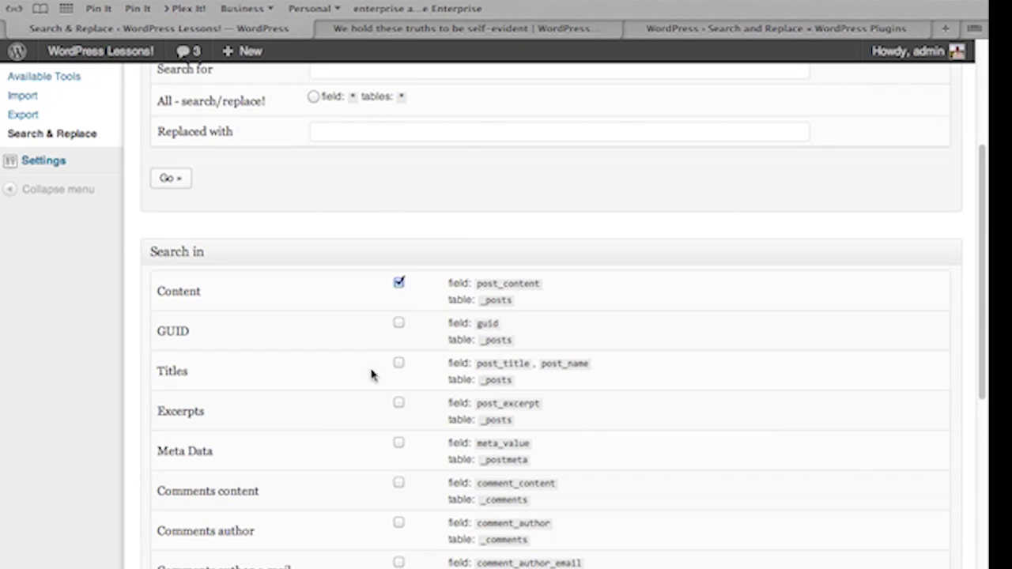
scroll(371, 375, down, 7)
click(376, 383)
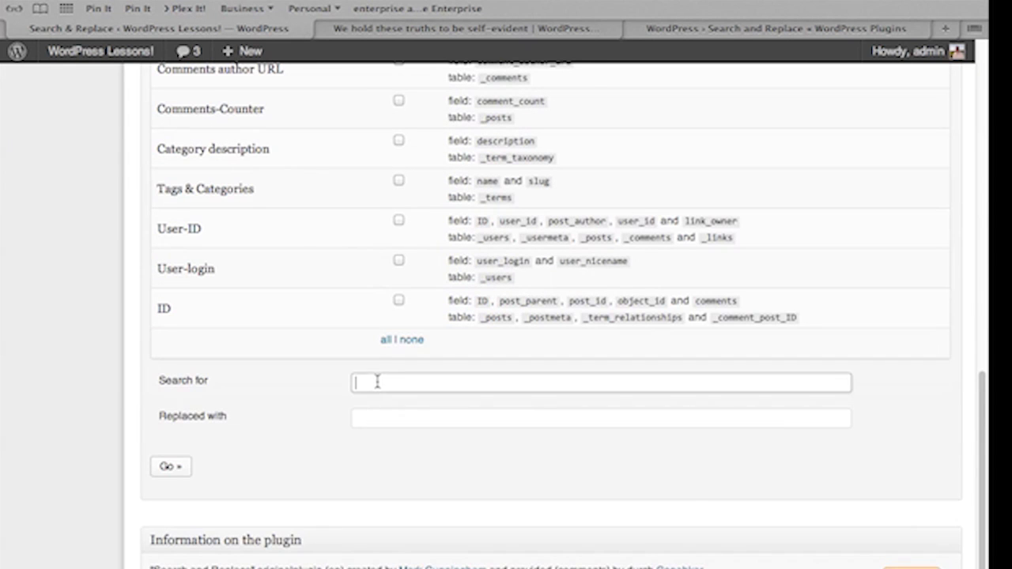